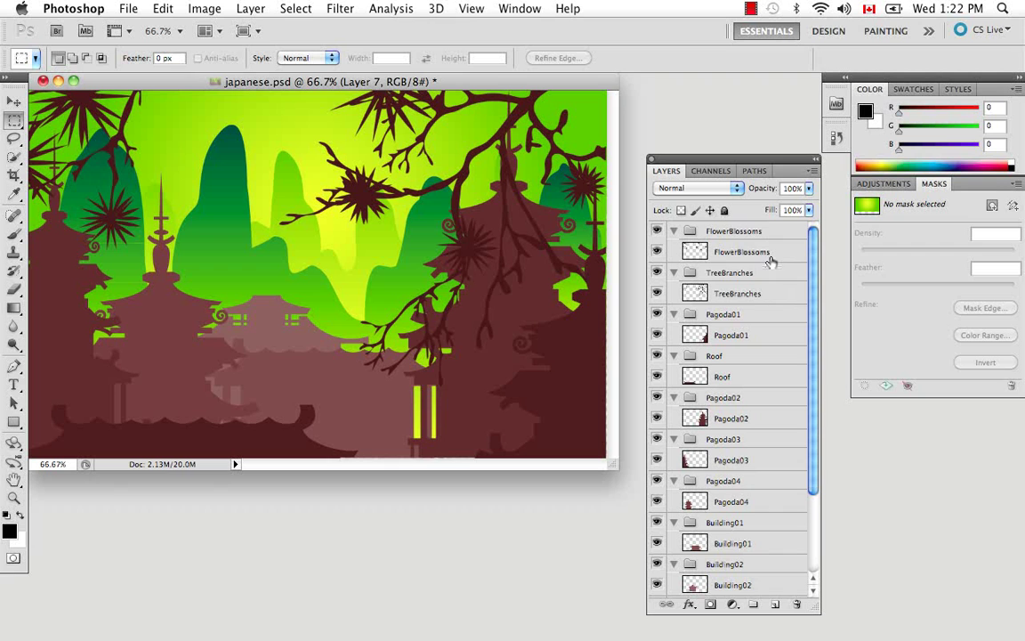
# Collapse and re-expand the FlowerBlossoms group, then toggle the flower blossoms and tree branches off and on.
pyautogui.click(674, 231)
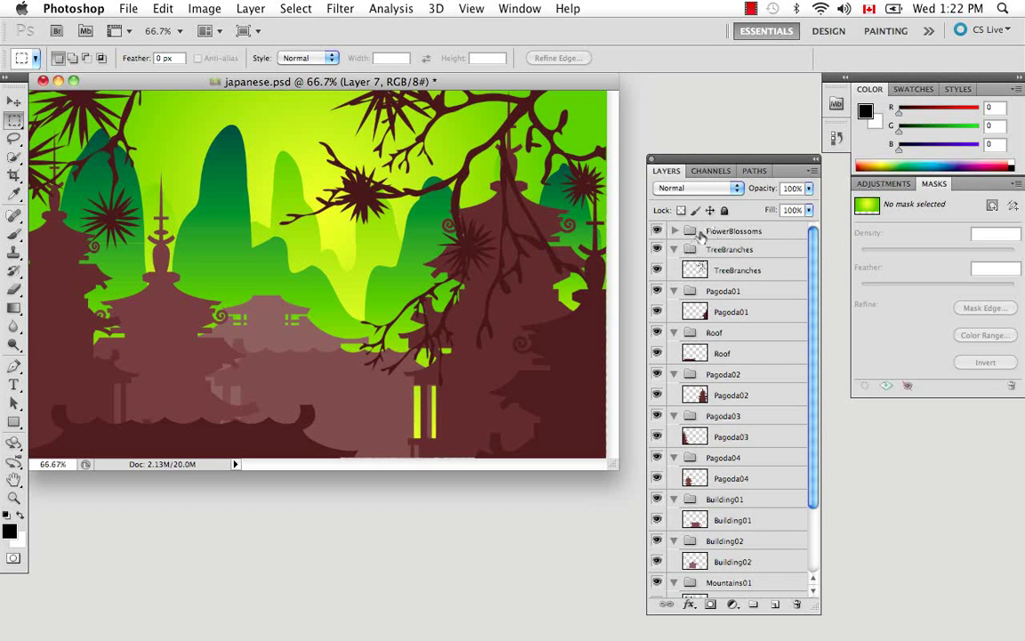
pyautogui.click(674, 231)
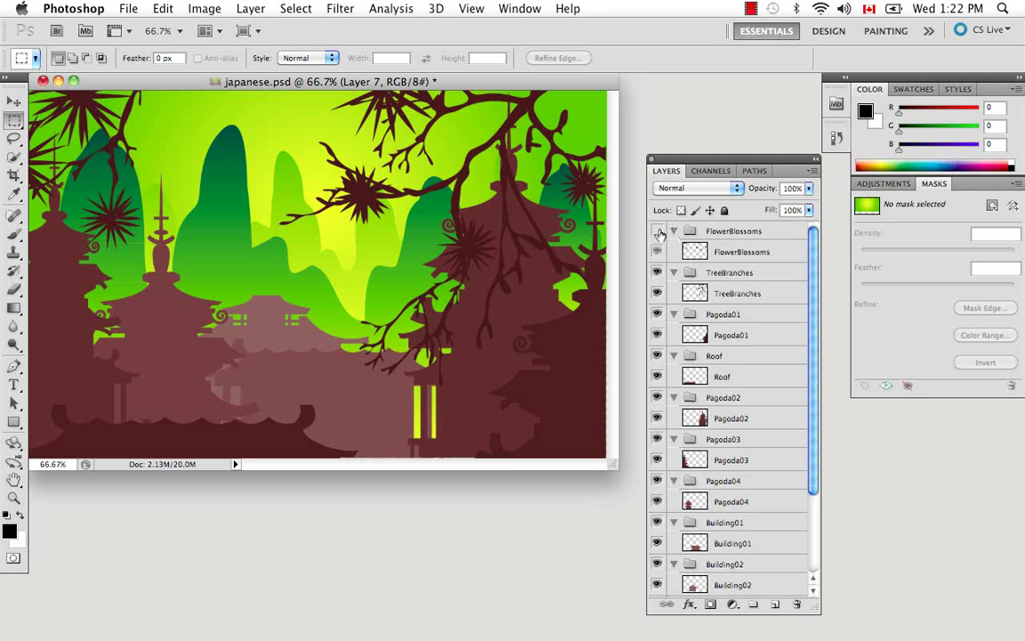
pyautogui.click(657, 232)
pyautogui.click(657, 232)
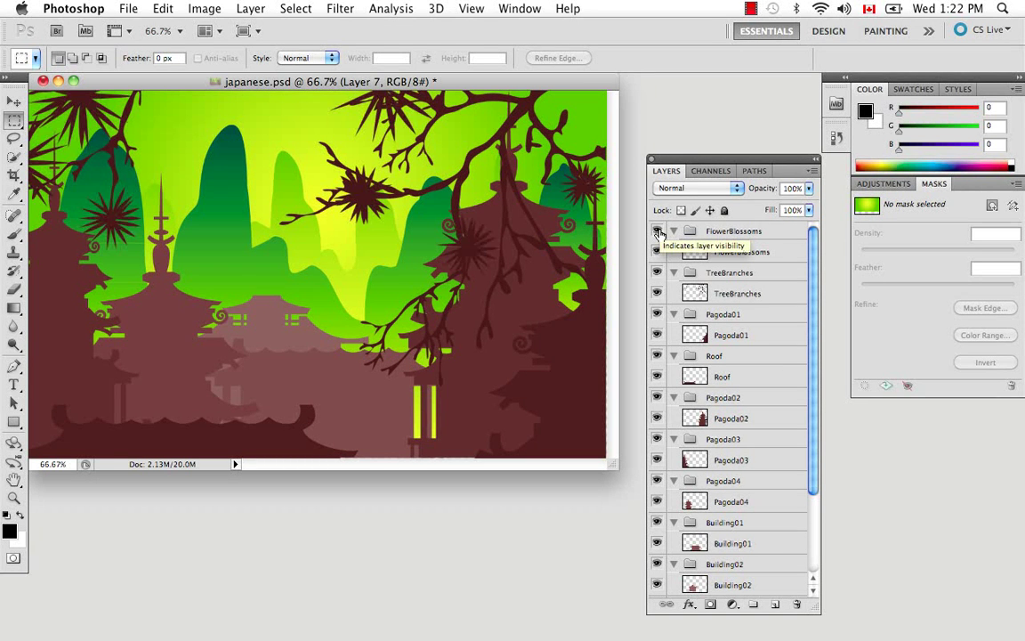
pyautogui.click(657, 272)
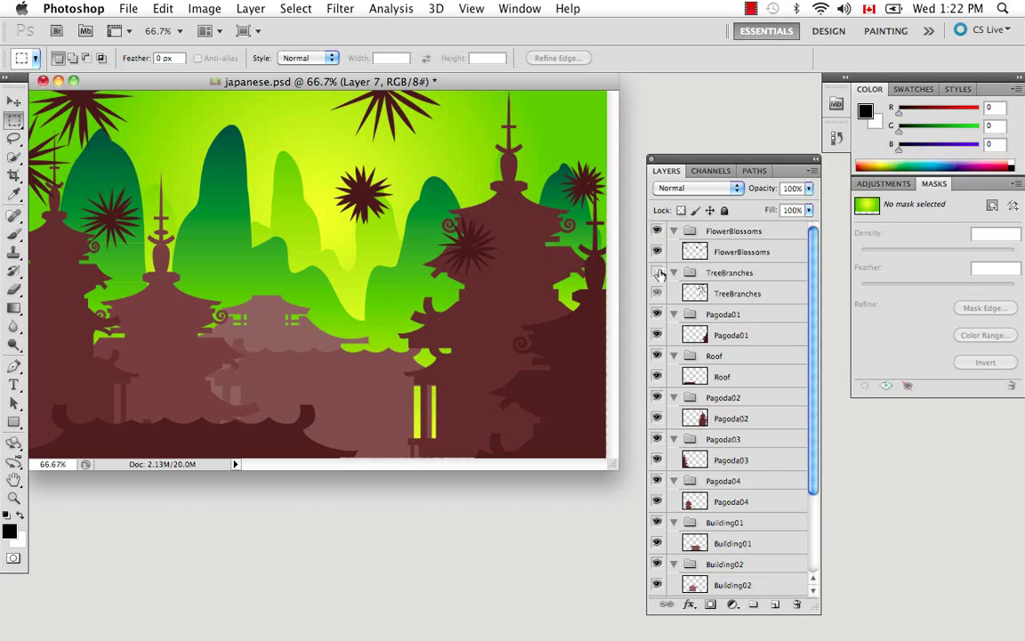
pyautogui.click(656, 272)
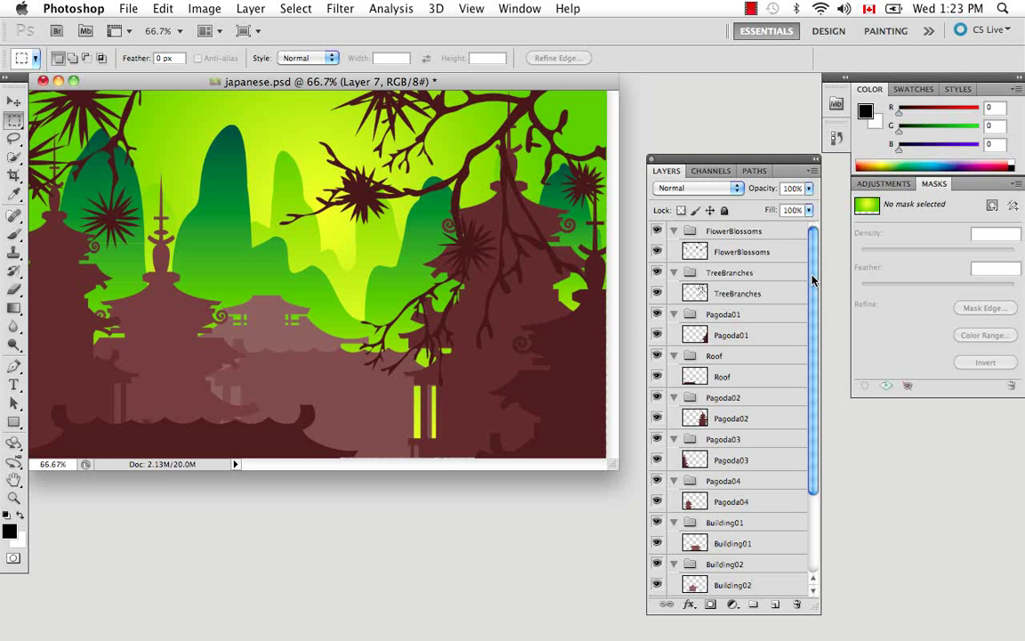
# Hide and re-show Layer 7's green background, then bring up the Layers panel menu.
pyautogui.moveTo(812, 280); pyautogui.dragTo(824, 365)
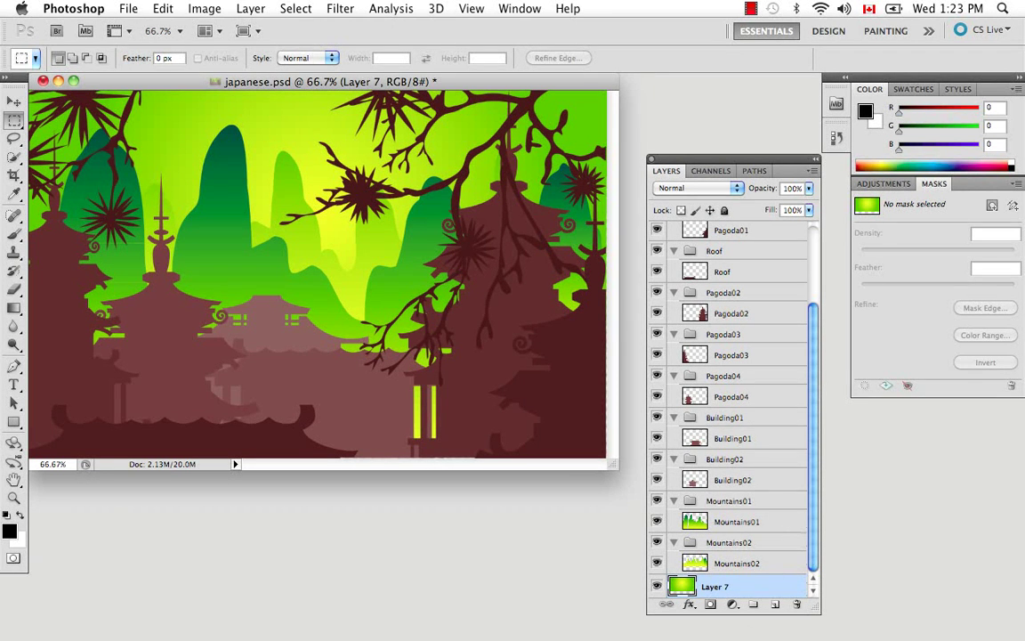
pyautogui.click(657, 588)
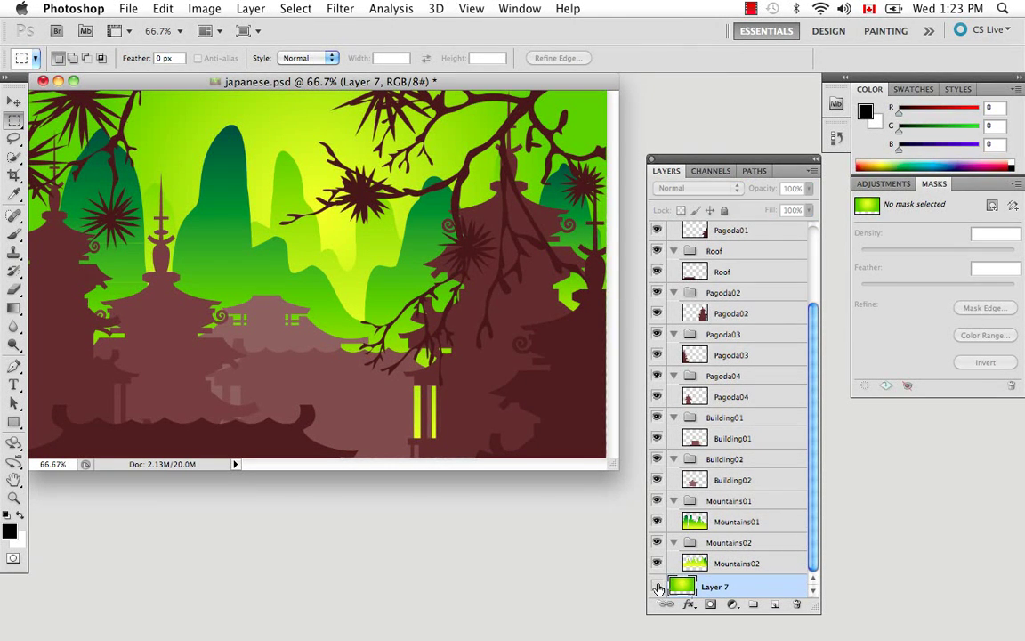
pyautogui.click(657, 588)
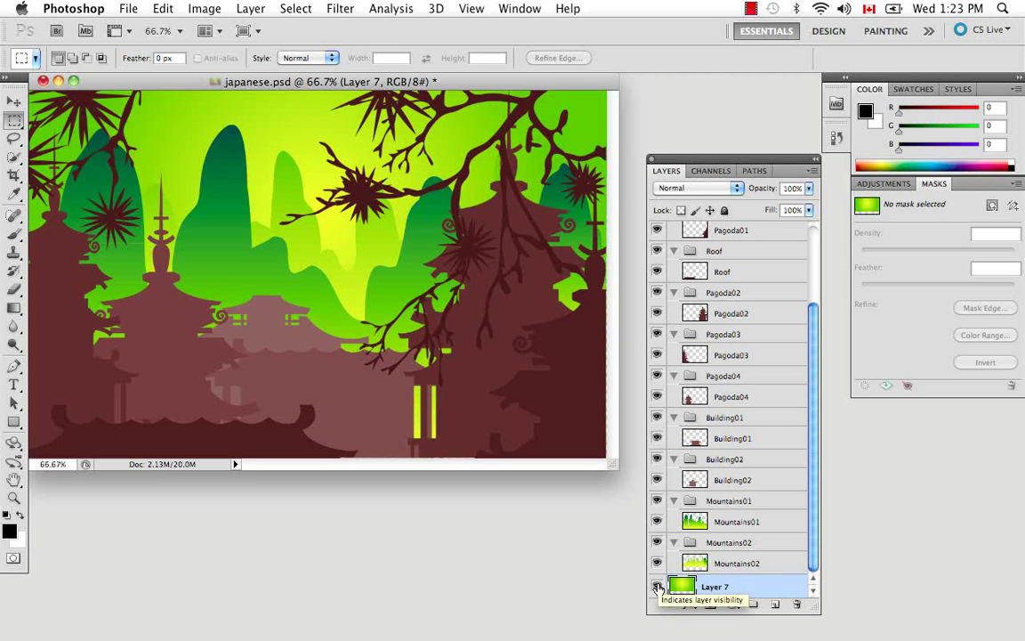
pyautogui.click(810, 174)
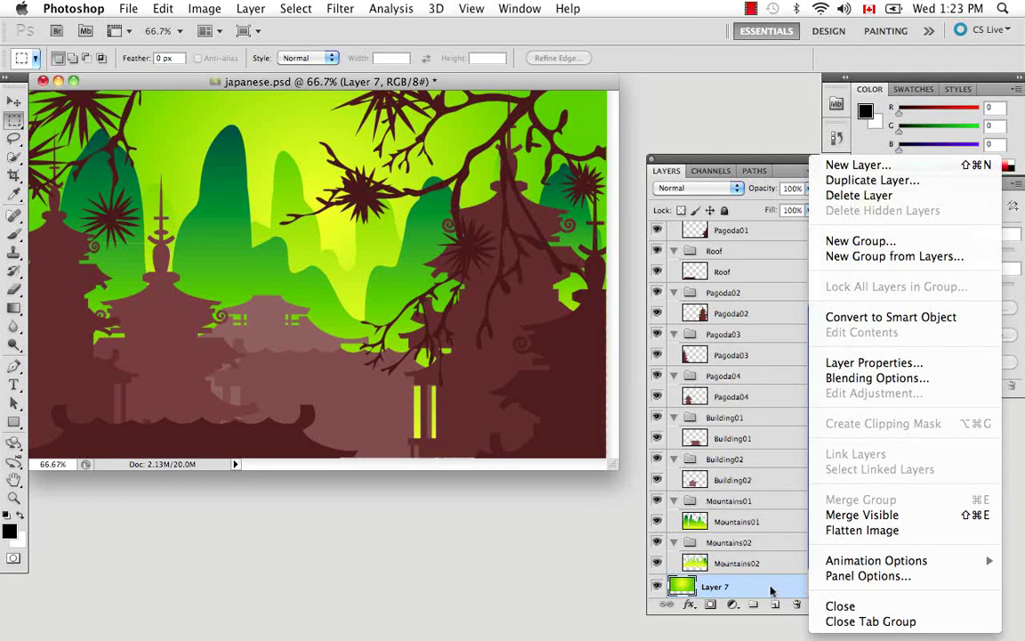
# Place Layer 7 in a new layer group named BG.
pyautogui.click(988, 260)
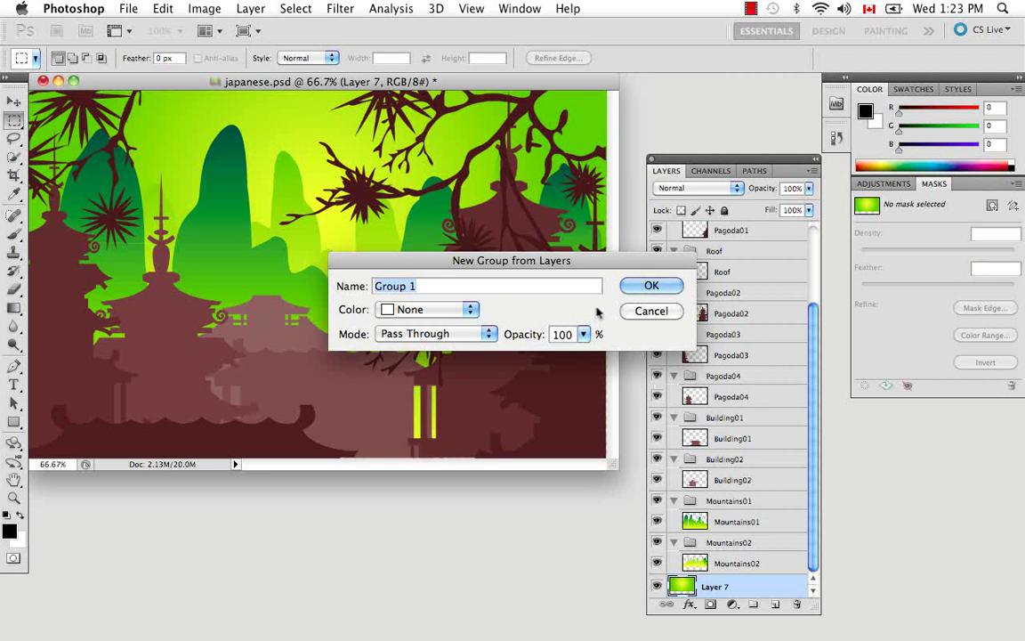
pyautogui.press('BackSpace')
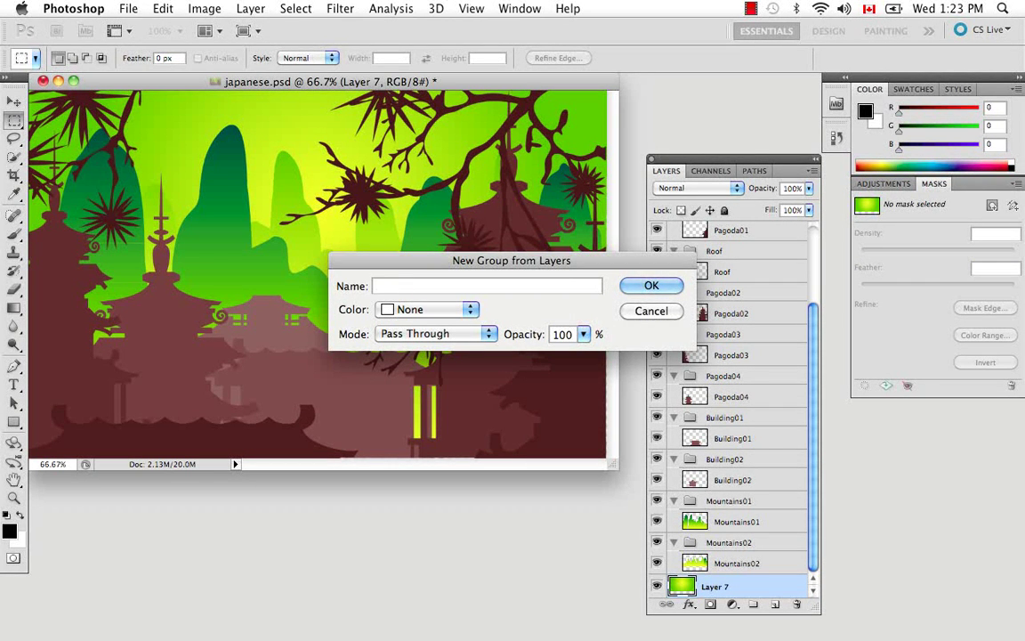
pyautogui.write('BG')
pyautogui.click(654, 287)
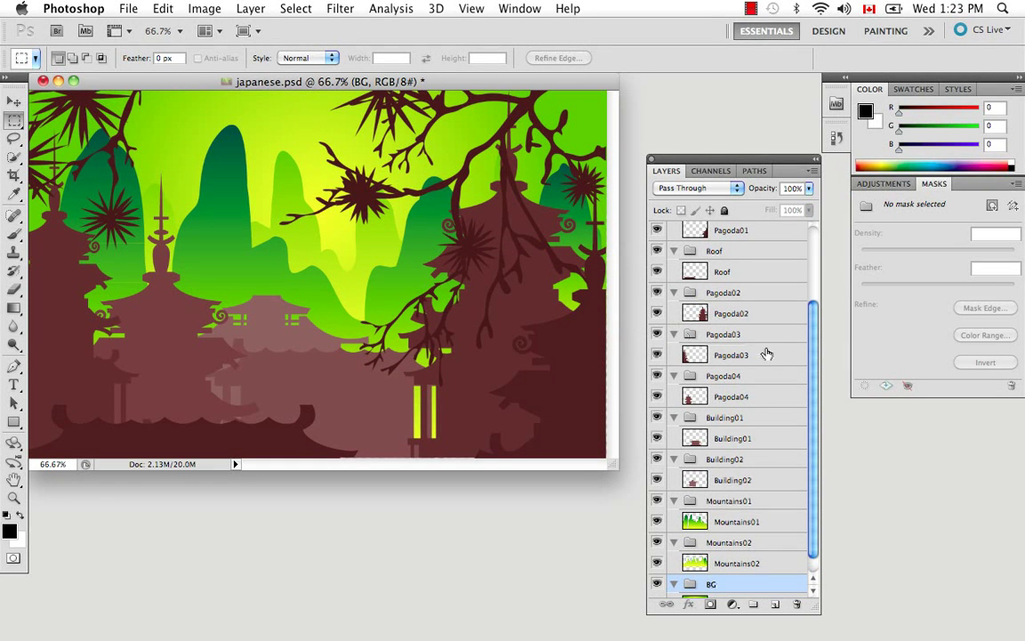
pyautogui.moveTo(817, 345); pyautogui.dragTo(817, 362)
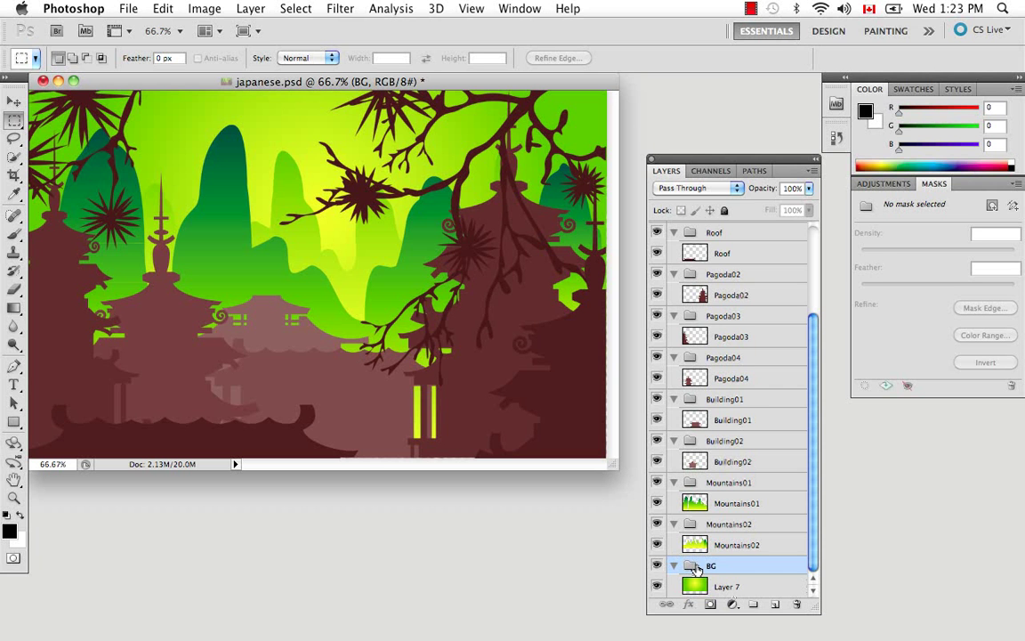
pyautogui.moveTo(815, 498); pyautogui.dragTo(817, 409)
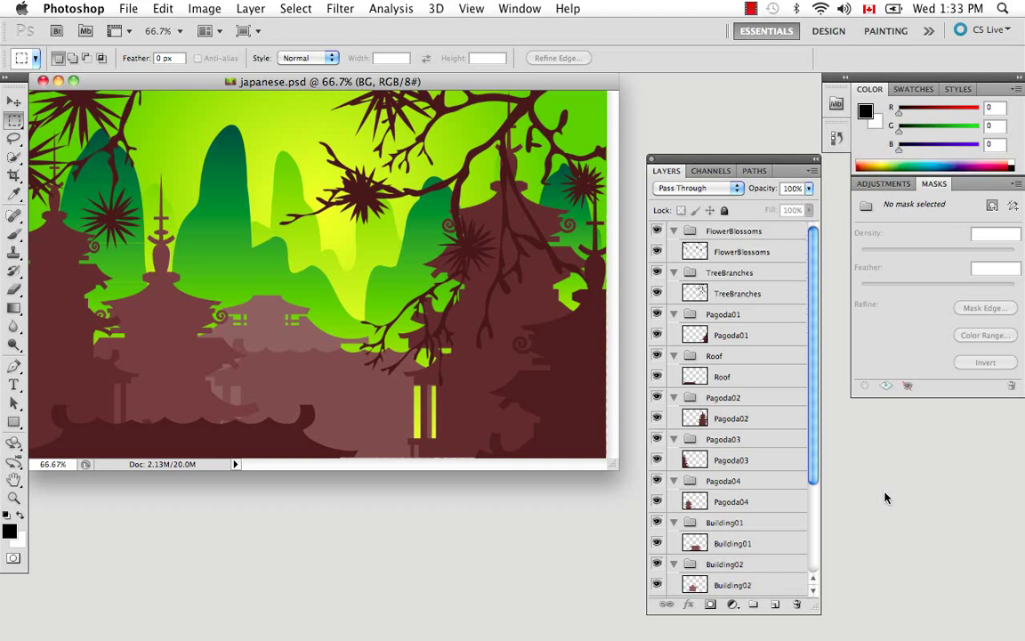
# Bring Animate Pro's GatheringContent scene in front of Photoshop and look through the File menu.
pyautogui.moveTo(838, 633)
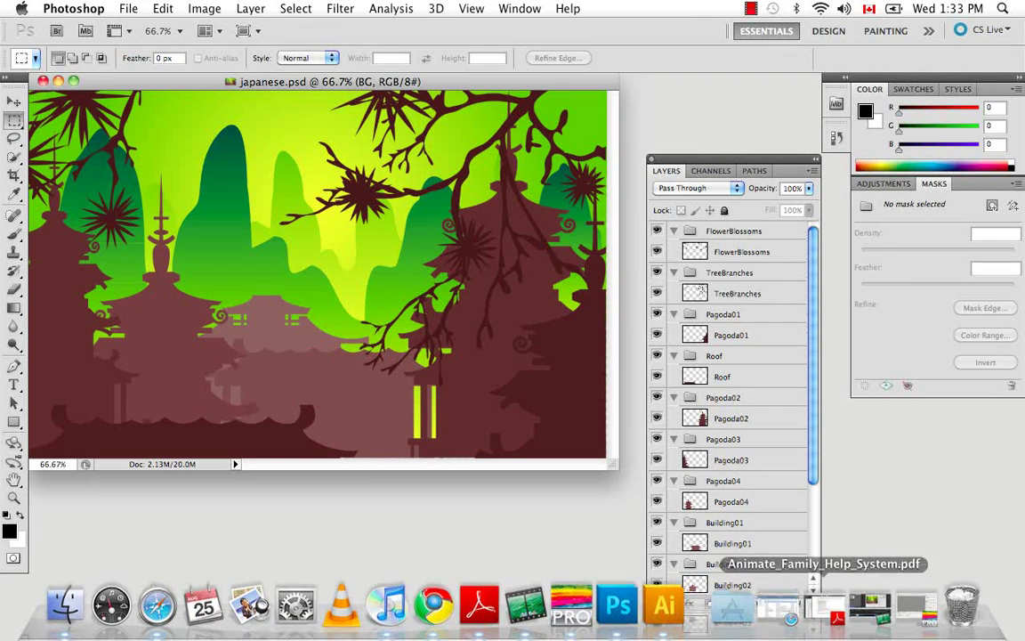
pyautogui.click(870, 608)
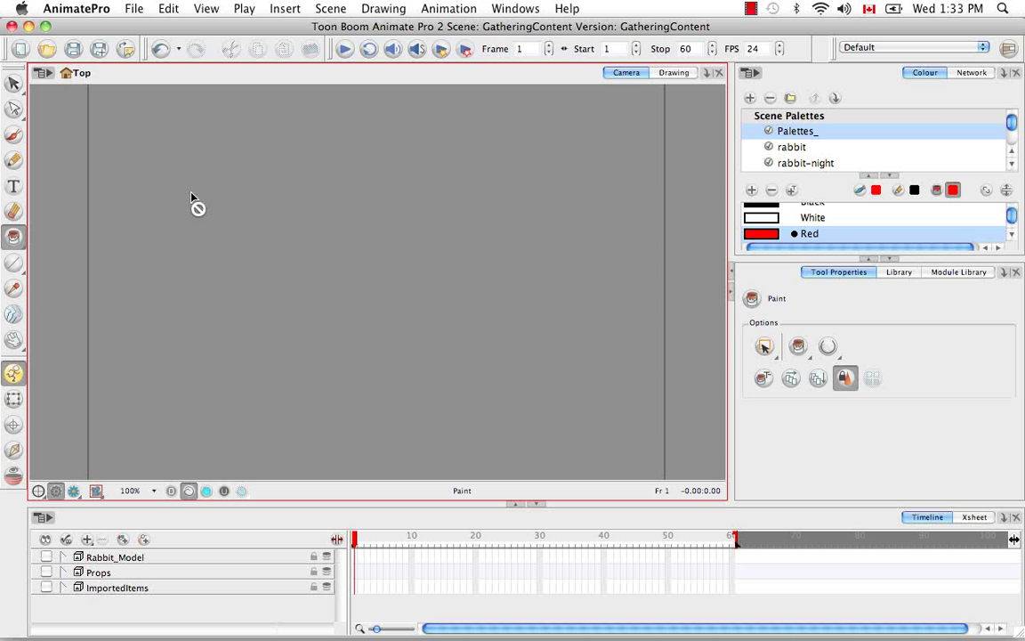
pyautogui.click(135, 9)
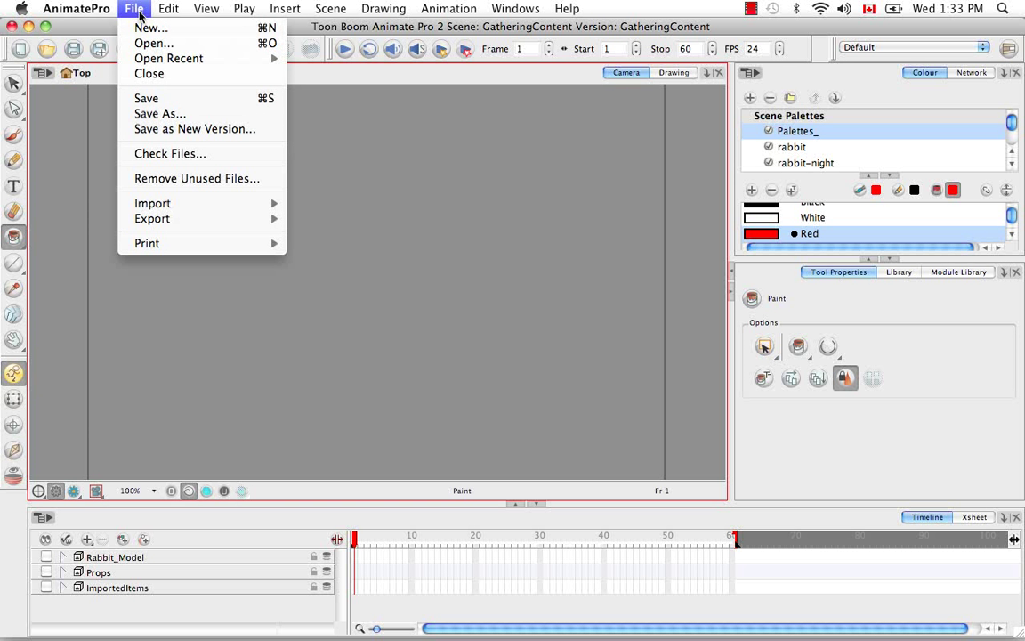
pyautogui.moveTo(183, 203)
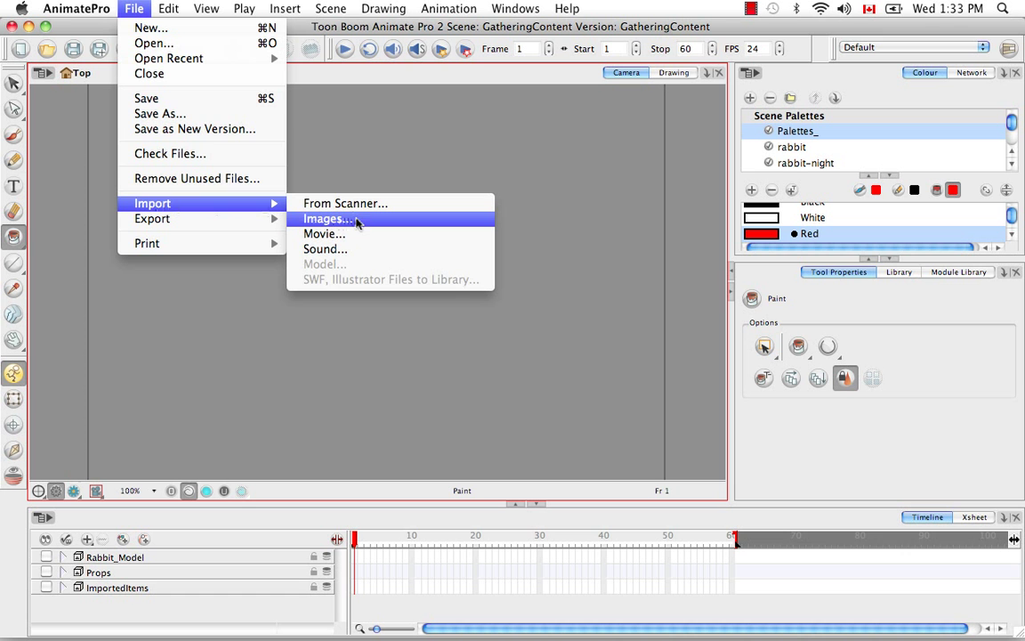
# In Import Images, pick japanese.psd from the Source folder as the file to import.
pyautogui.click(472, 112)
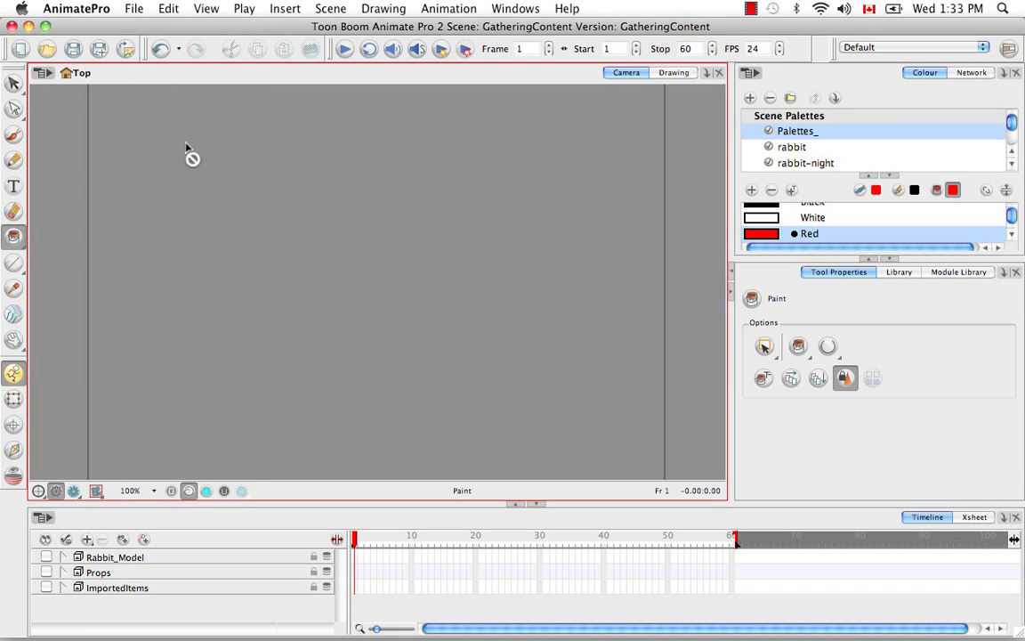
pyautogui.click(127, 53)
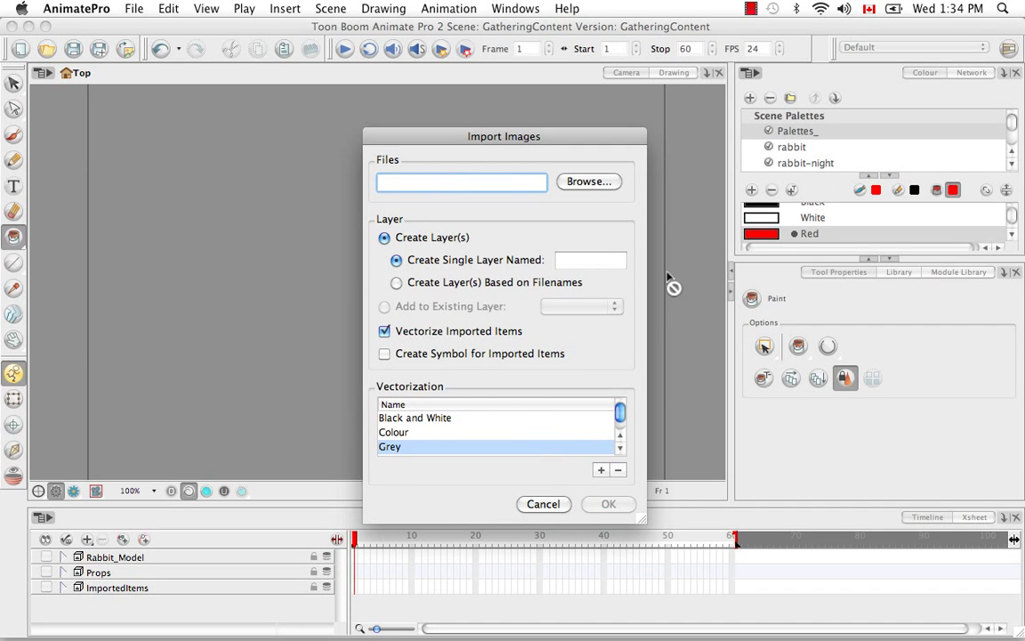
pyautogui.click(588, 180)
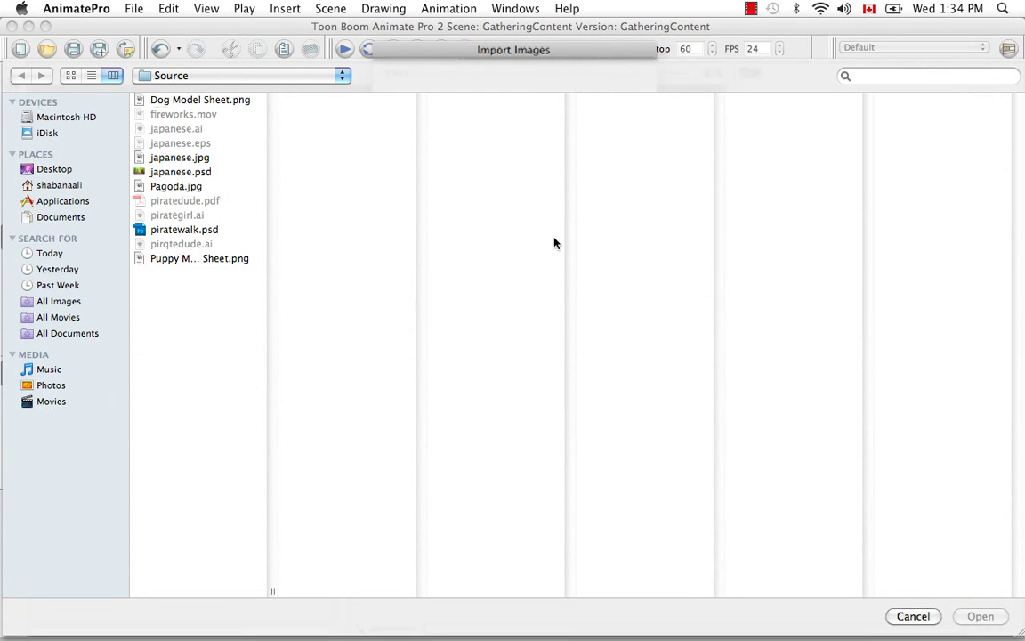
pyautogui.click(205, 173)
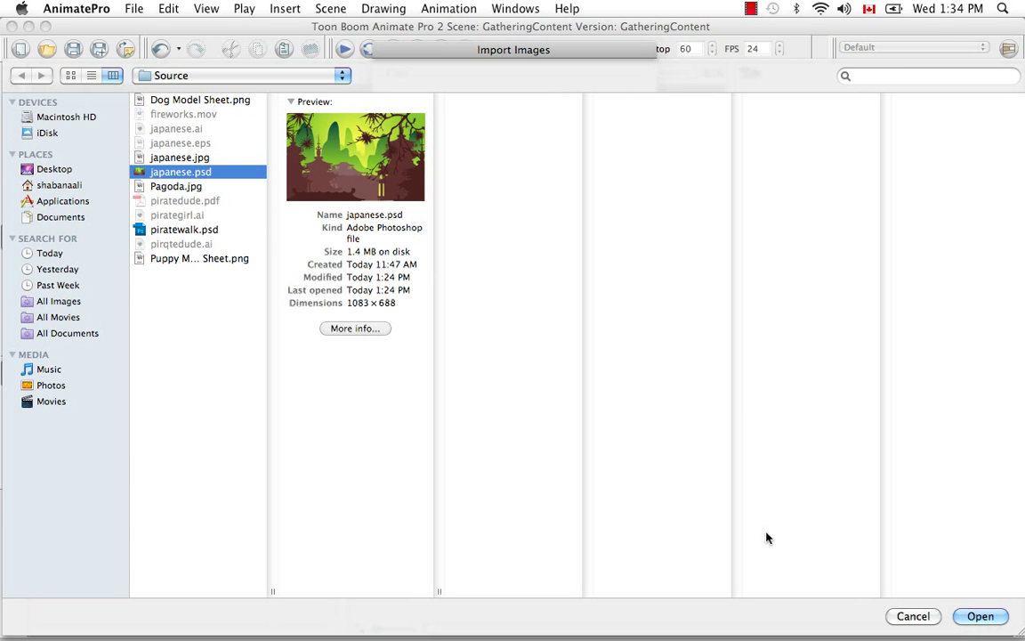
pyautogui.click(976, 616)
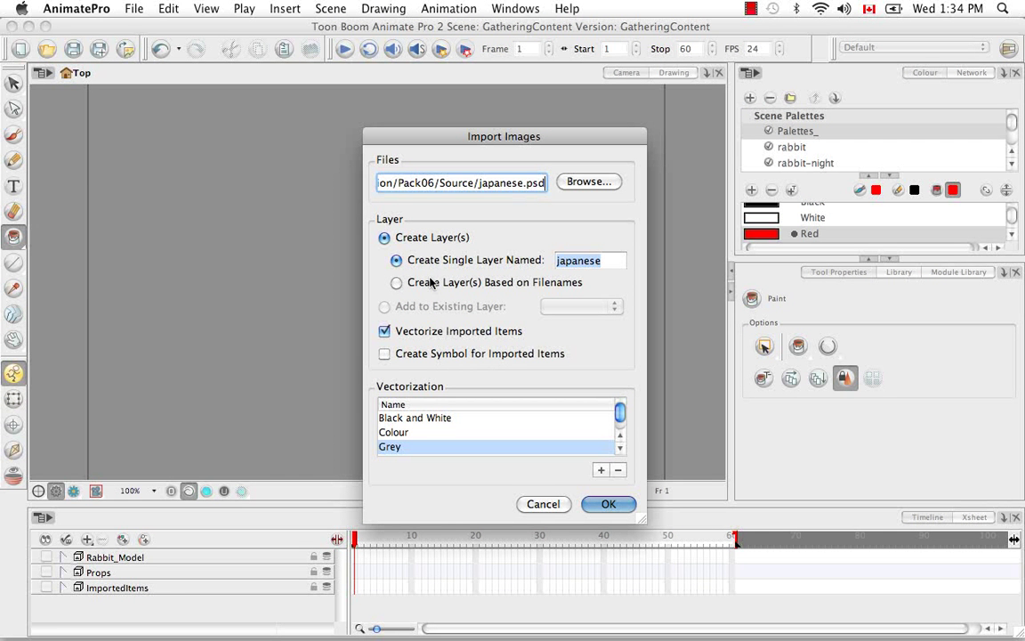
# Name the imported layer BG and leave Vectorize Imported Items unchecked.
pyautogui.click(578, 260)
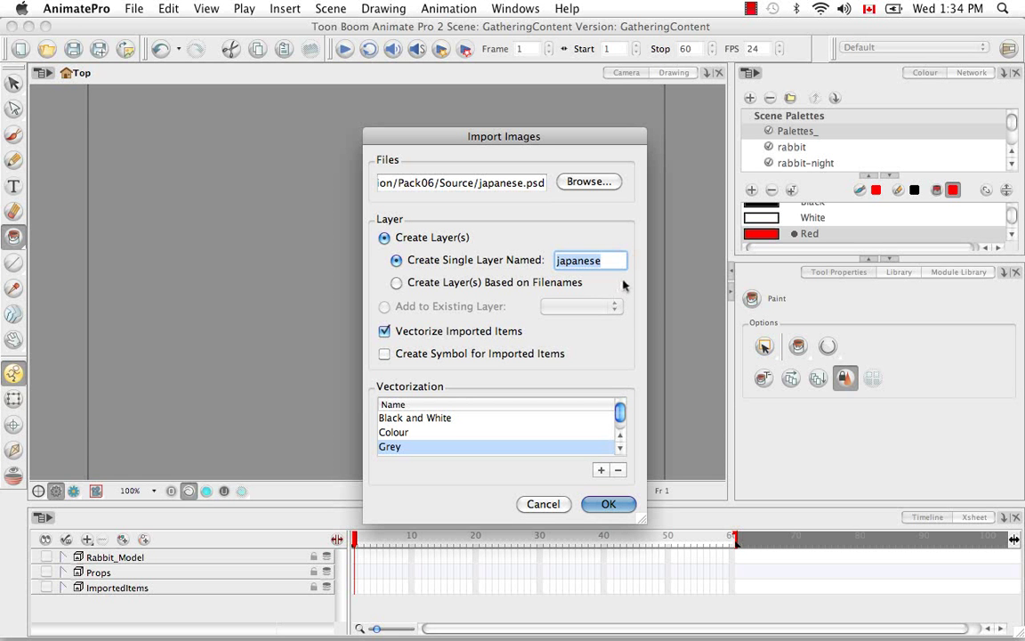
pyautogui.press('BackSpace')
pyautogui.write('BG')
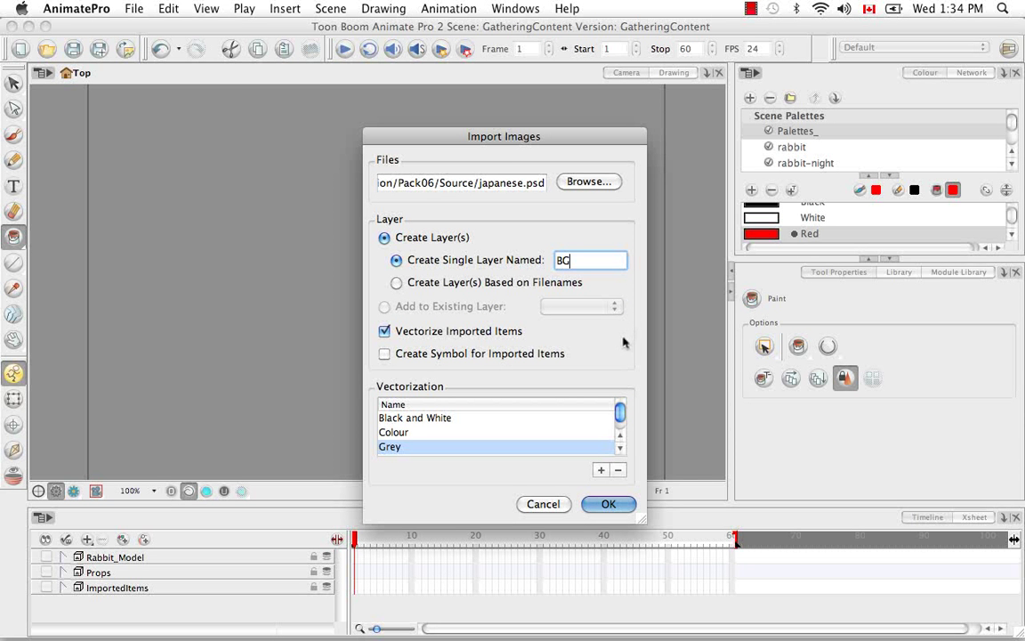
pyautogui.click(384, 332)
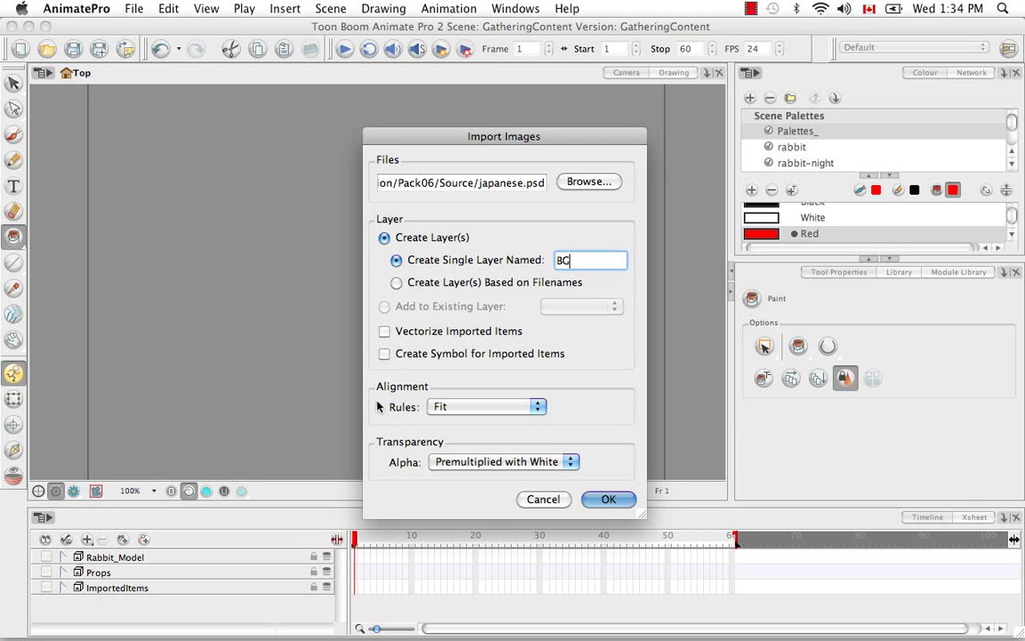
pyautogui.click(384, 331)
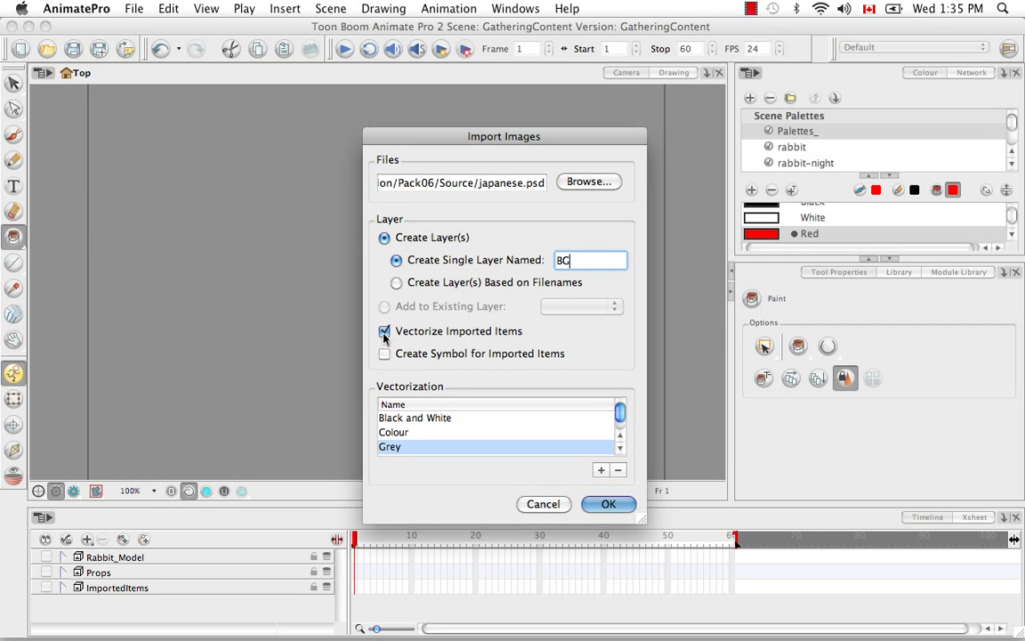
pyautogui.click(384, 331)
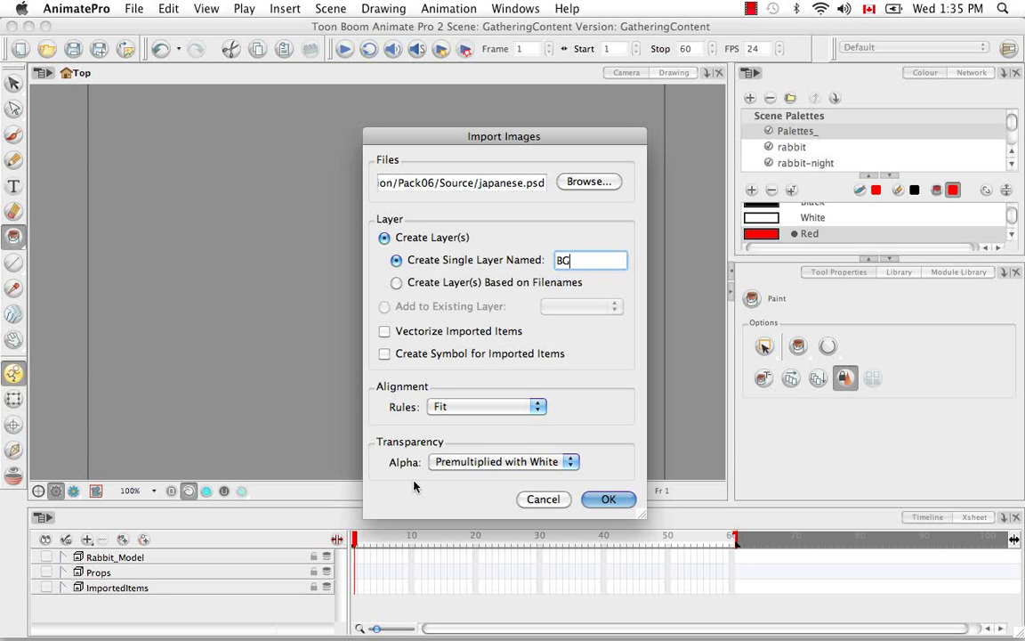
# Import japanese.psd loading All Layer Images with Straight transparency.
pyautogui.click(610, 499)
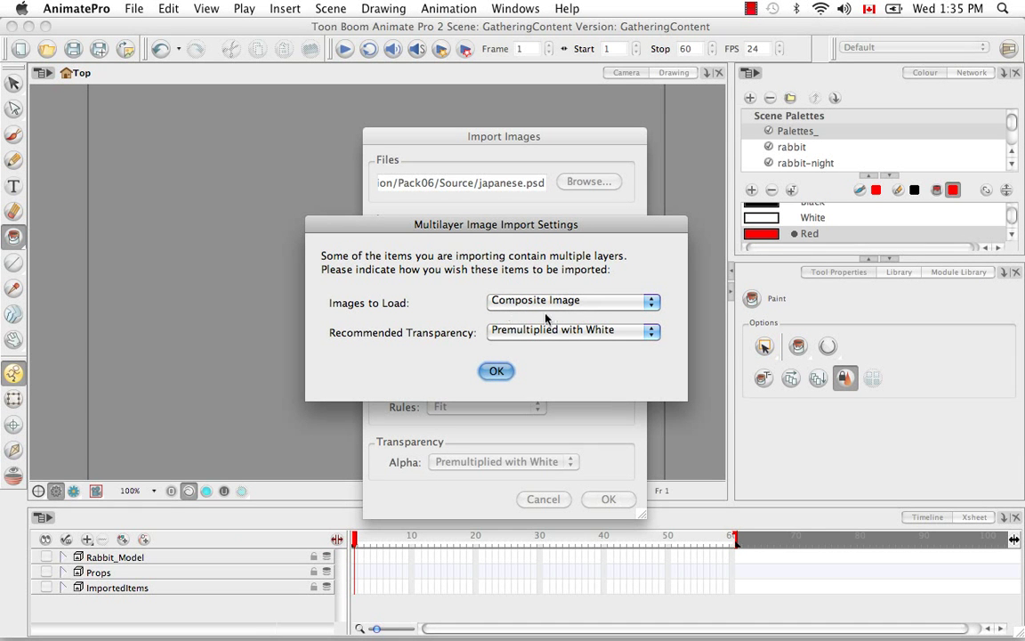
pyautogui.click(580, 300)
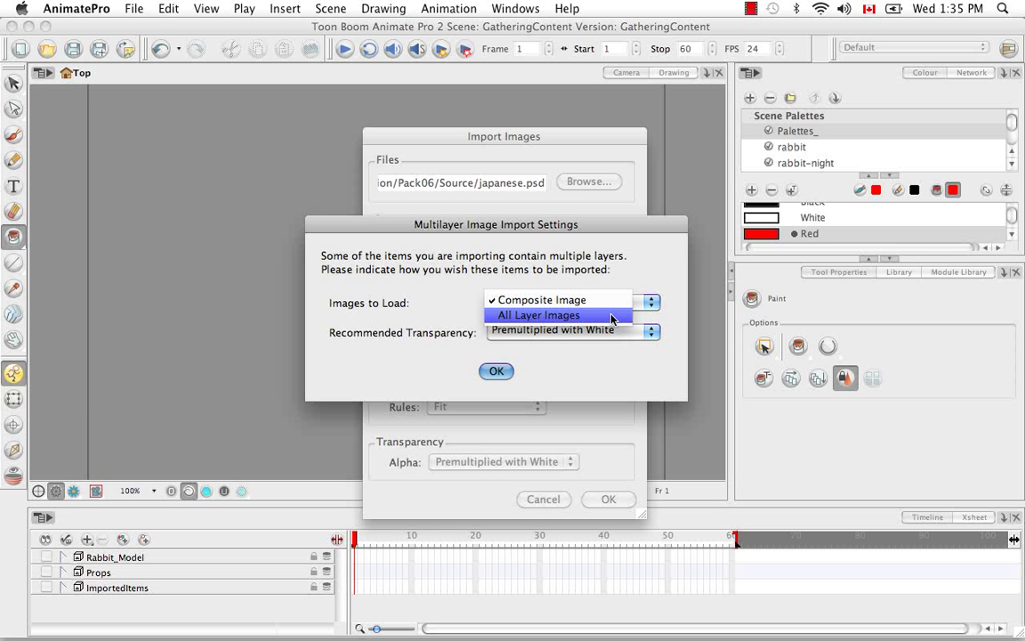
pyautogui.click(611, 316)
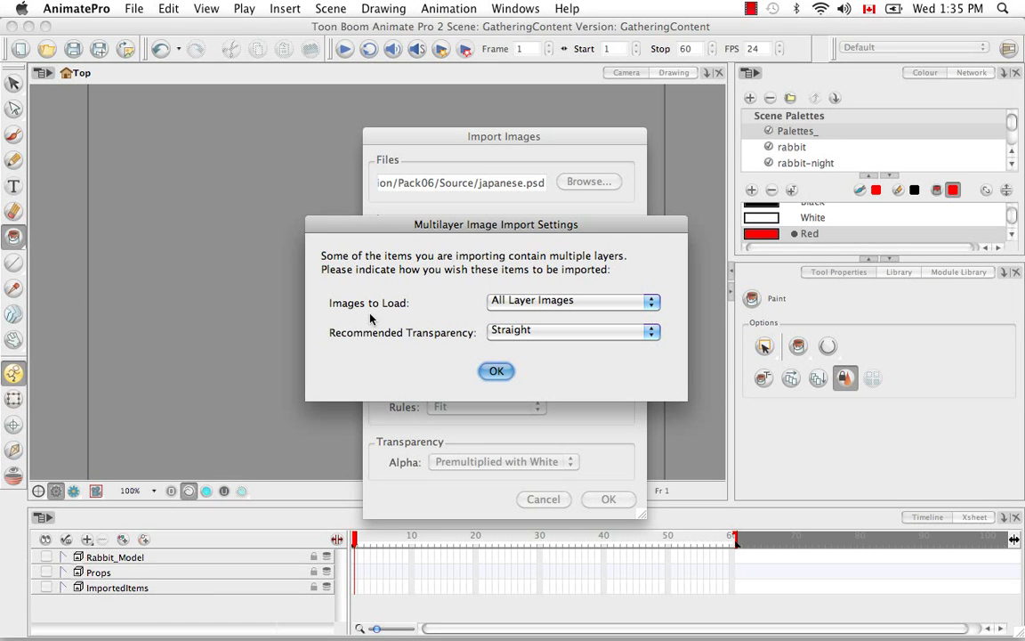
pyautogui.click(653, 335)
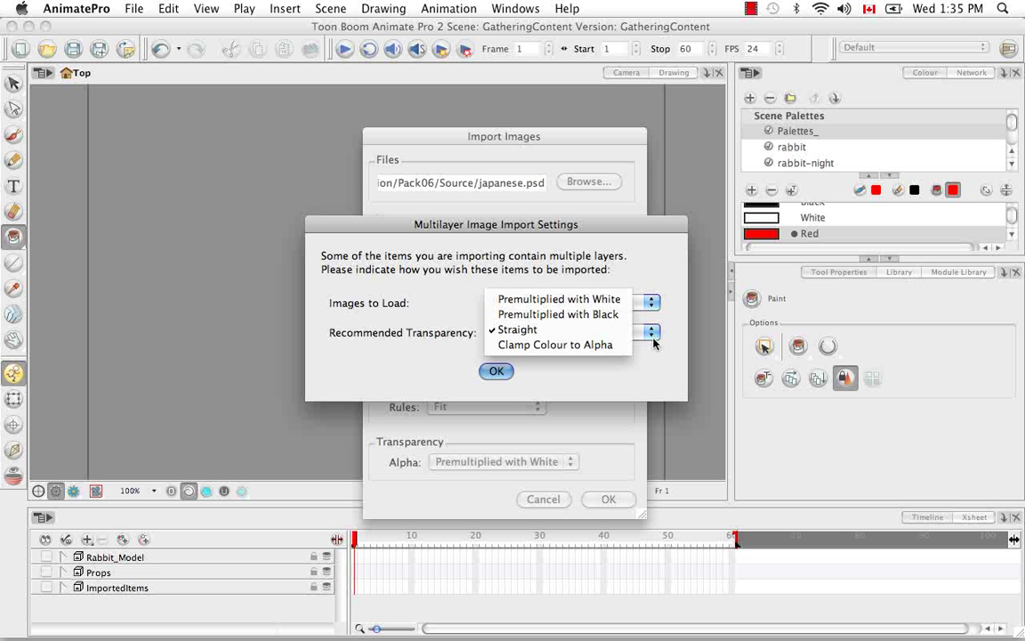
pyautogui.click(653, 341)
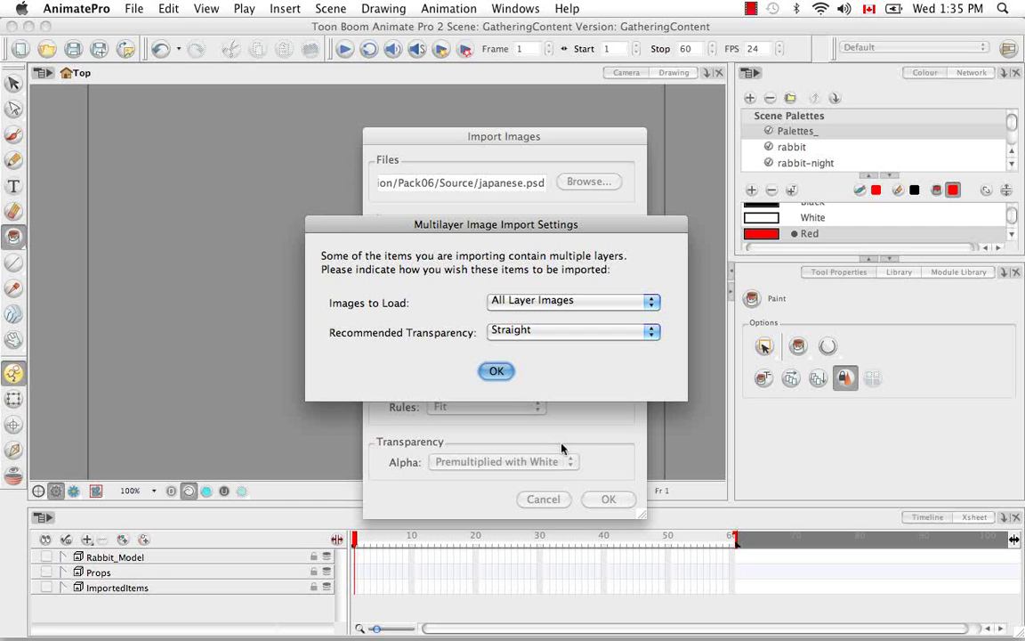
pyautogui.click(496, 372)
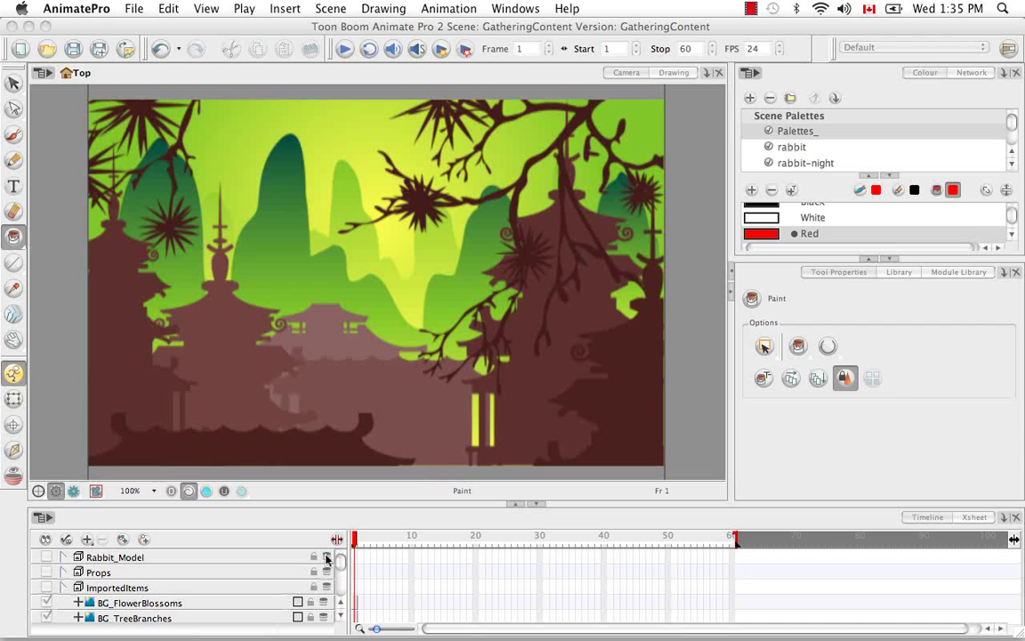
# Scroll the timeline layers and toggle BG_FlowerBlossoms and BG_Pagoda01 off and back on.
pyautogui.click(441, 460)
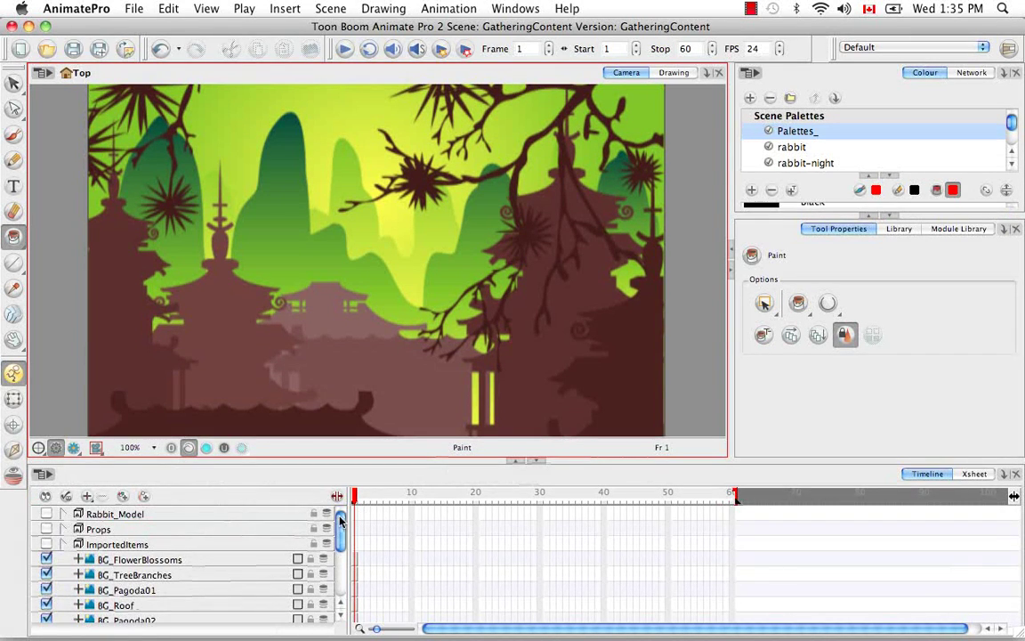
pyautogui.scroll(-1, 341, 530)
pyautogui.scroll(-5, 341, 530)
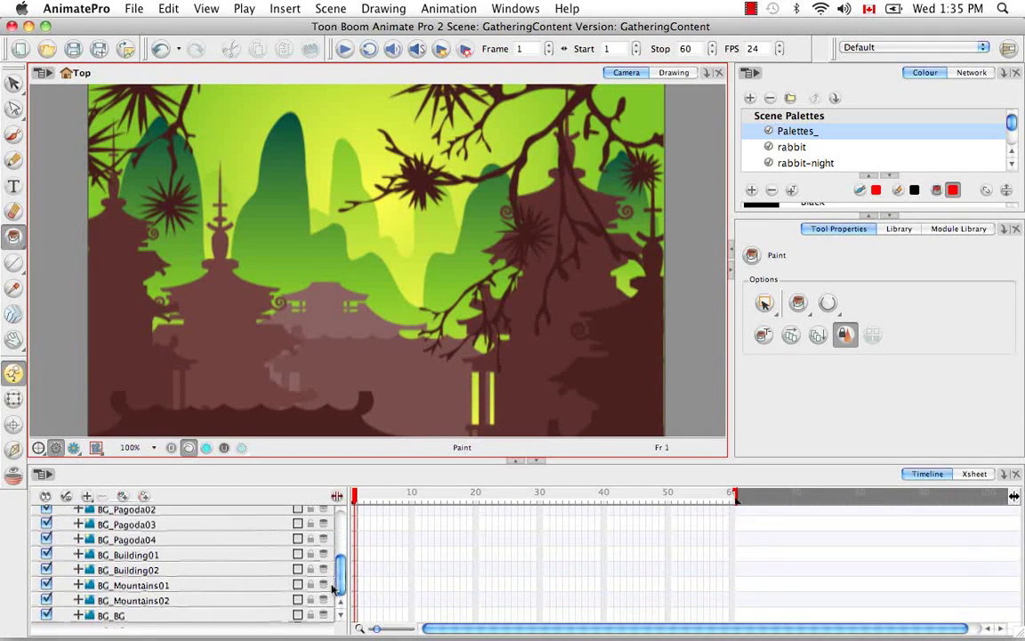
pyautogui.scroll(5, 347, 556)
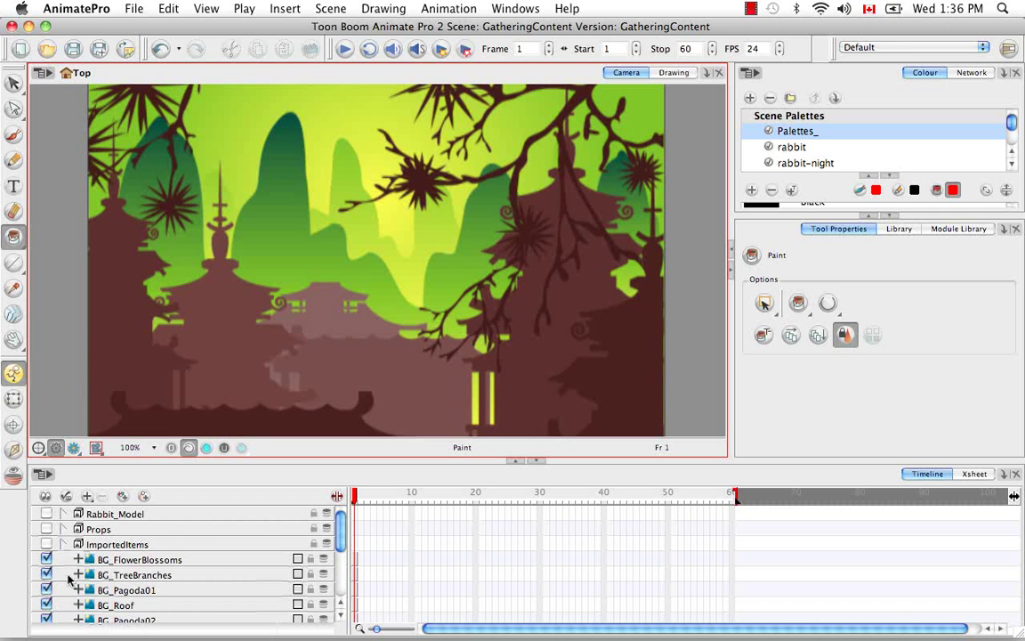
pyautogui.click(47, 559)
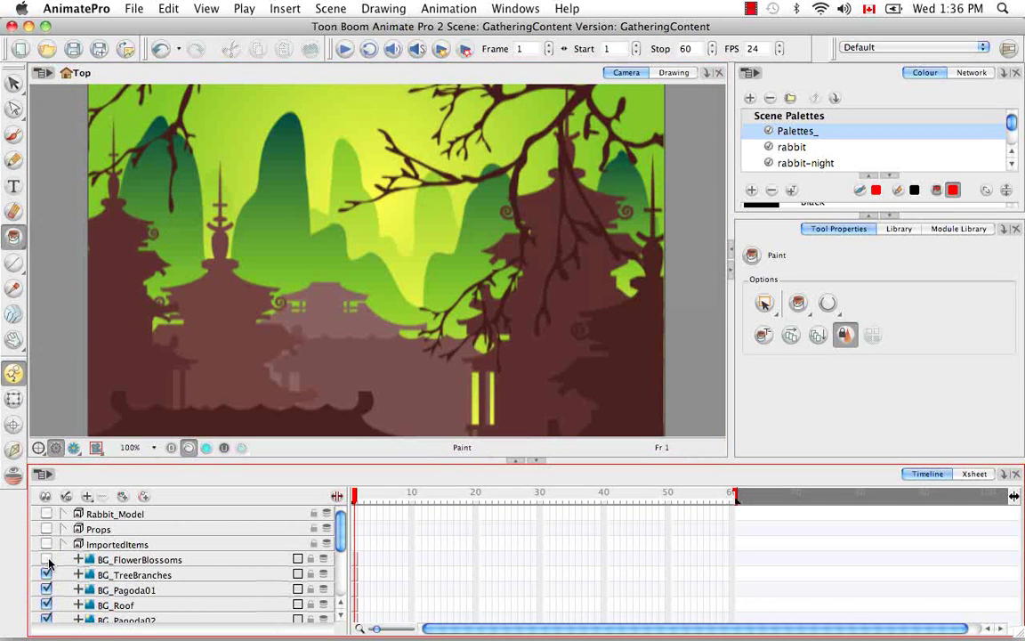
pyautogui.click(46, 559)
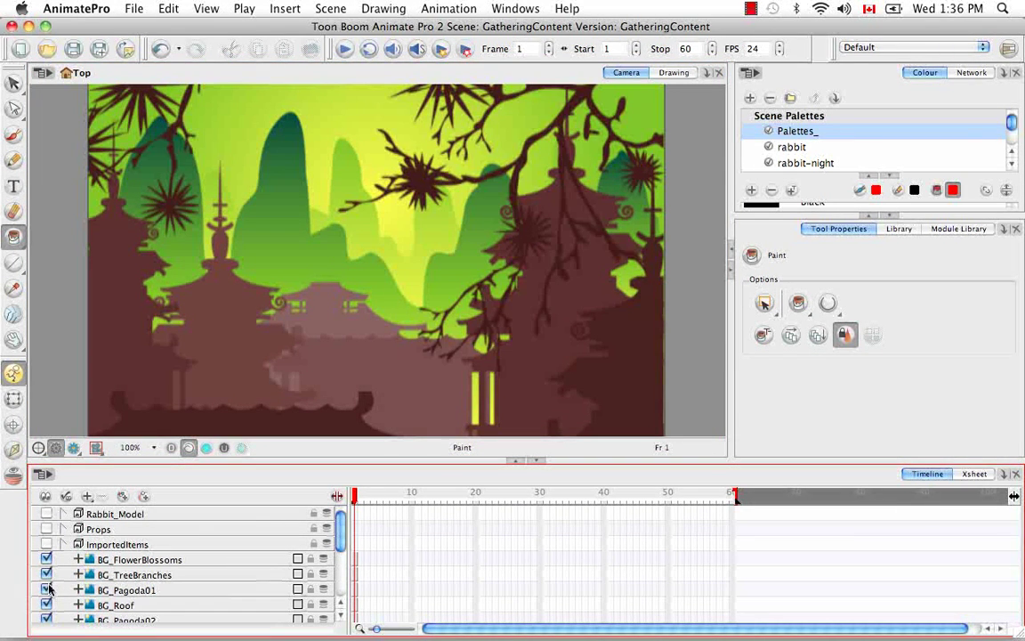
pyautogui.click(46, 589)
pyautogui.click(46, 589)
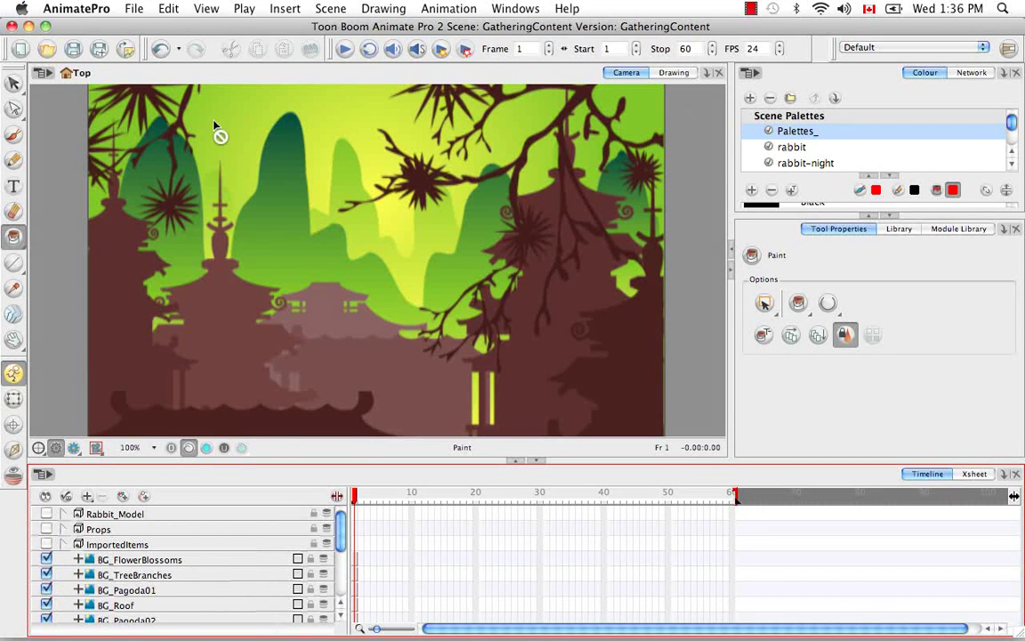
pyautogui.click(72, 450)
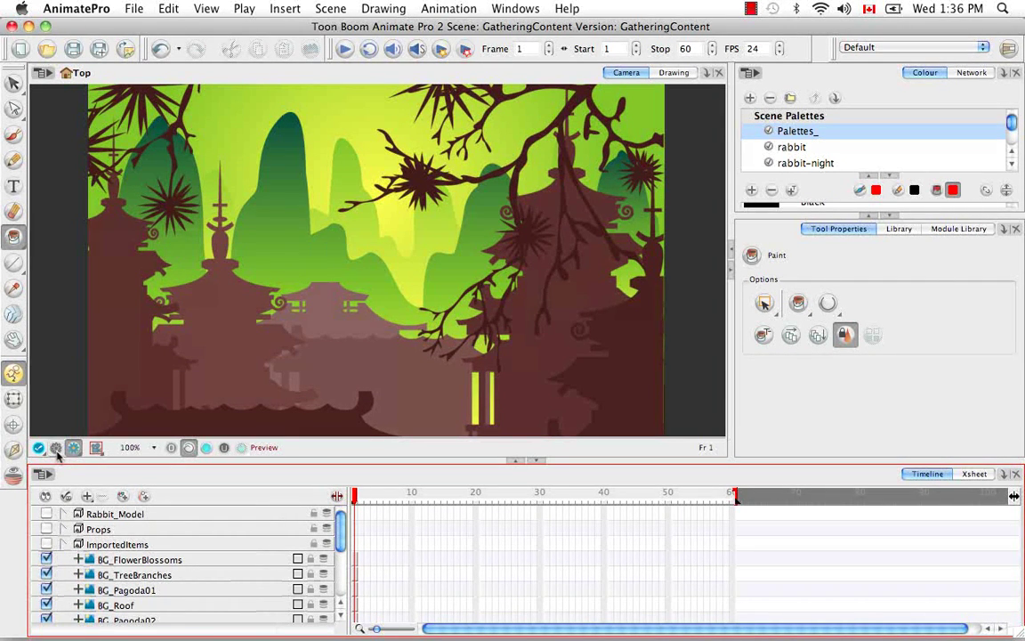
pyautogui.click(56, 449)
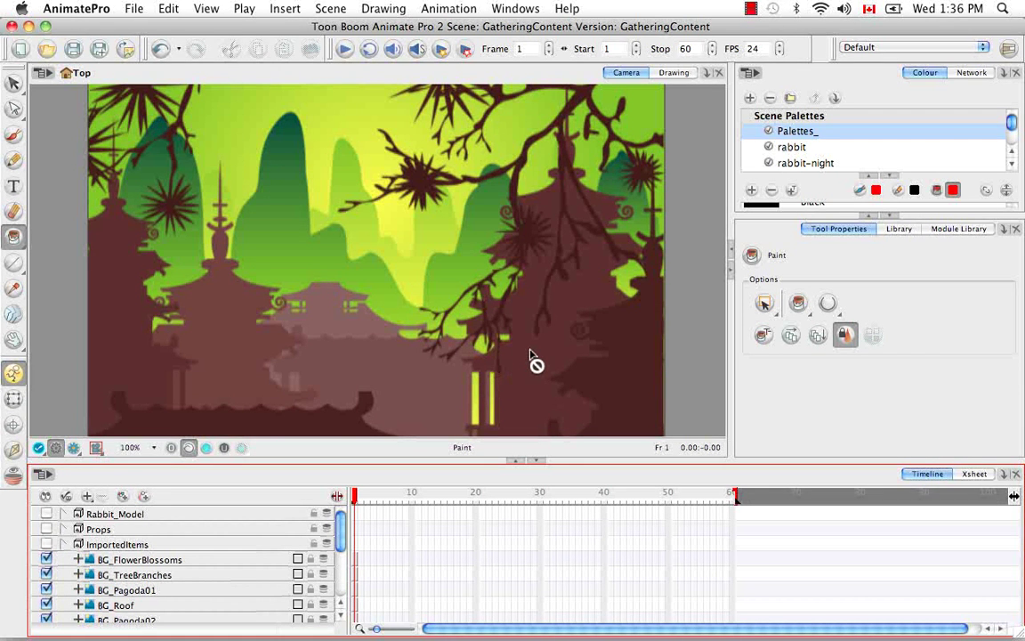